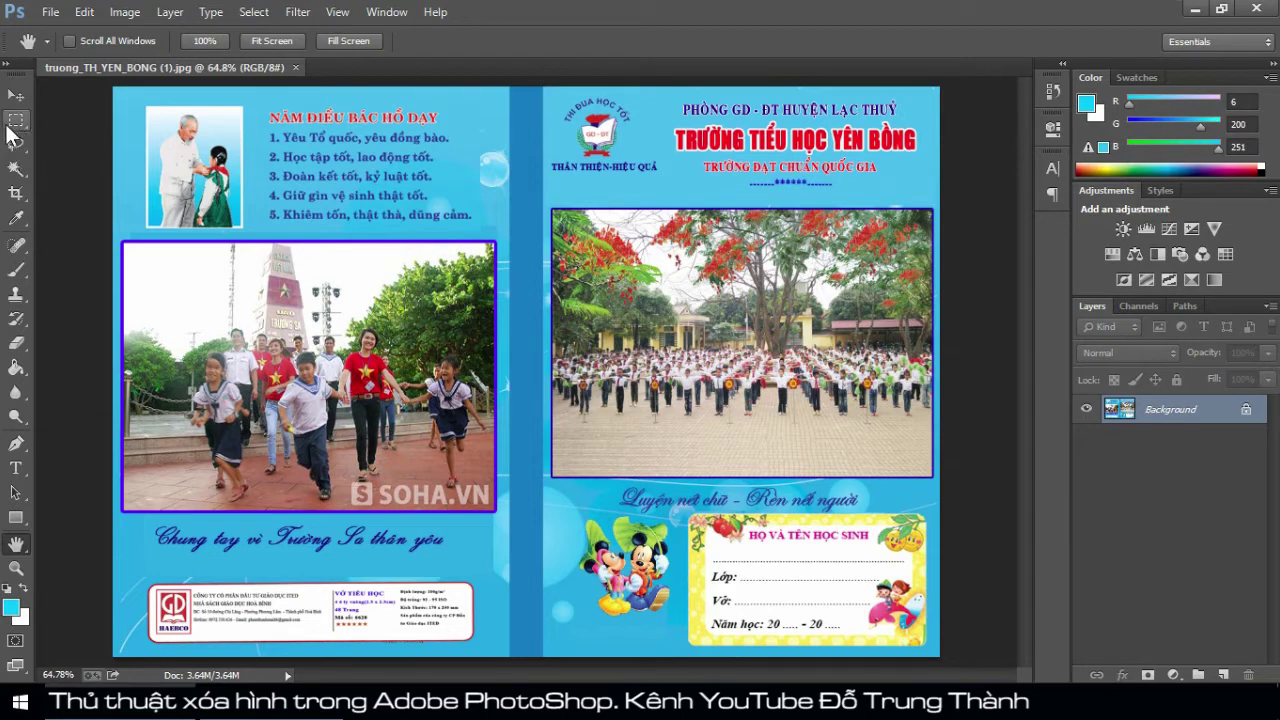
# - Make a narrow vertical rectangular selection of blank blue background just left of the header
pyautogui.click(16, 128)
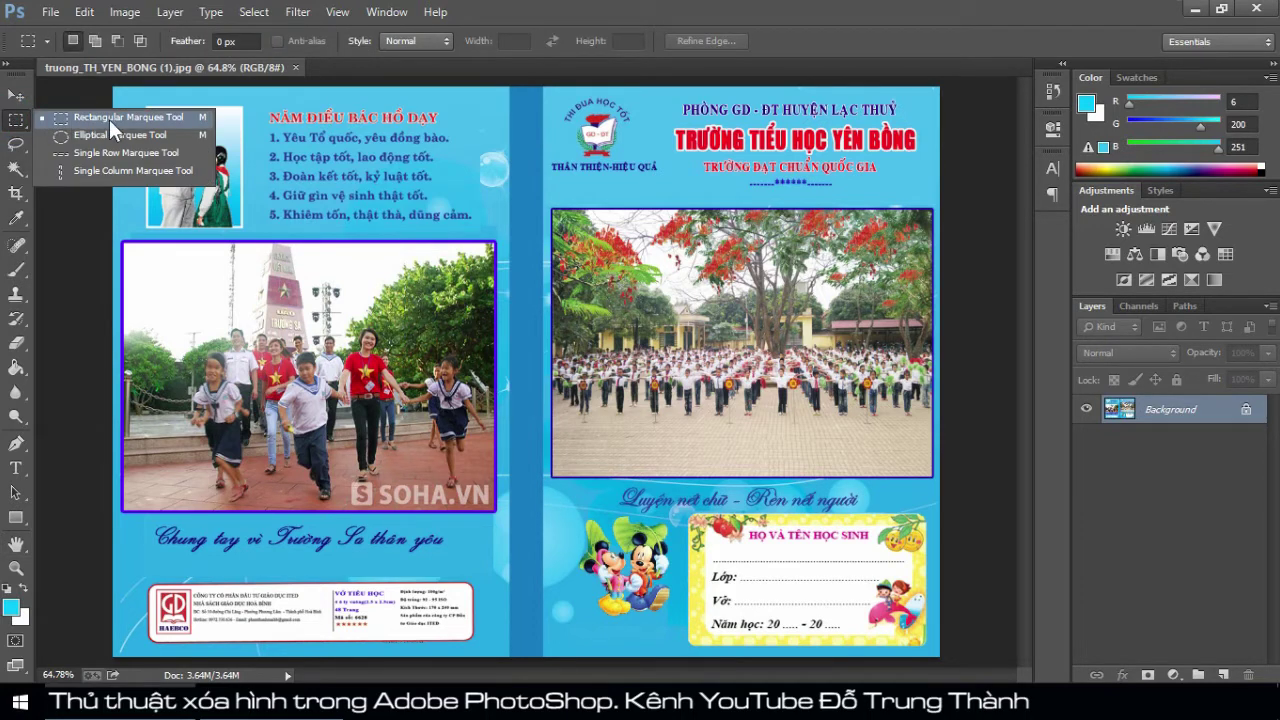
pyautogui.click(172, 120)
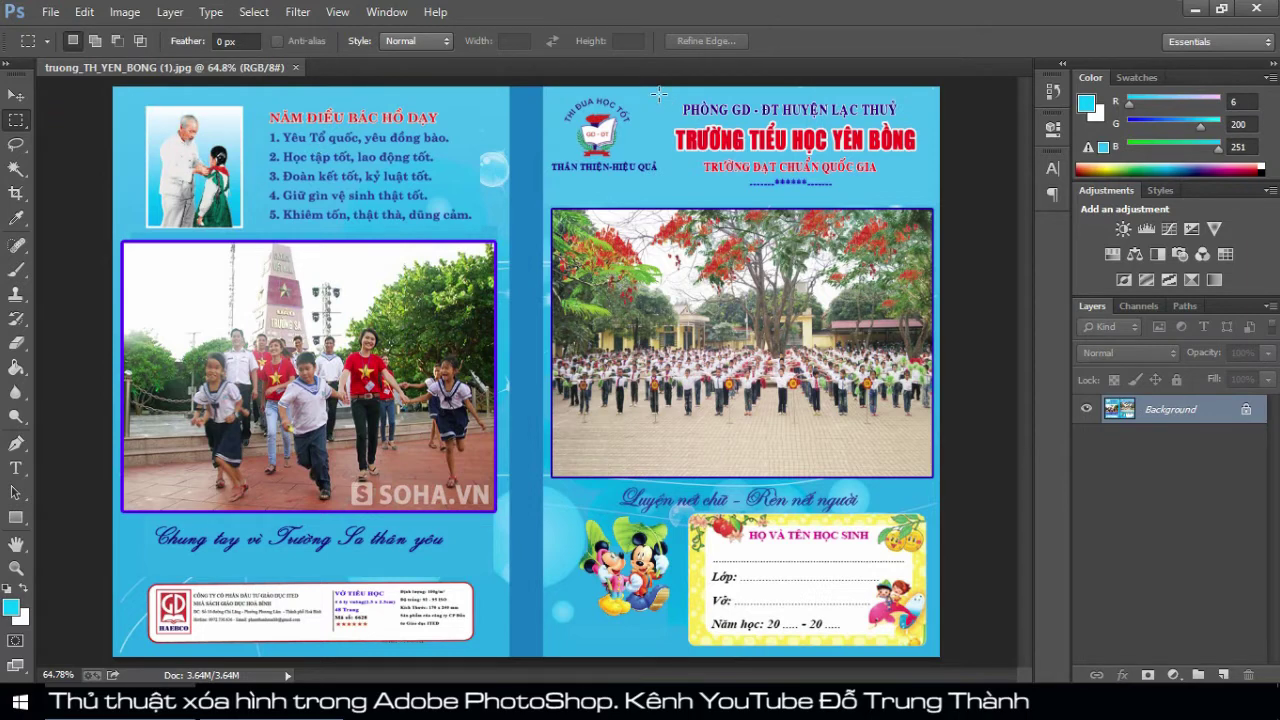
pyautogui.moveTo(658, 93); pyautogui.dragTo(670, 202)
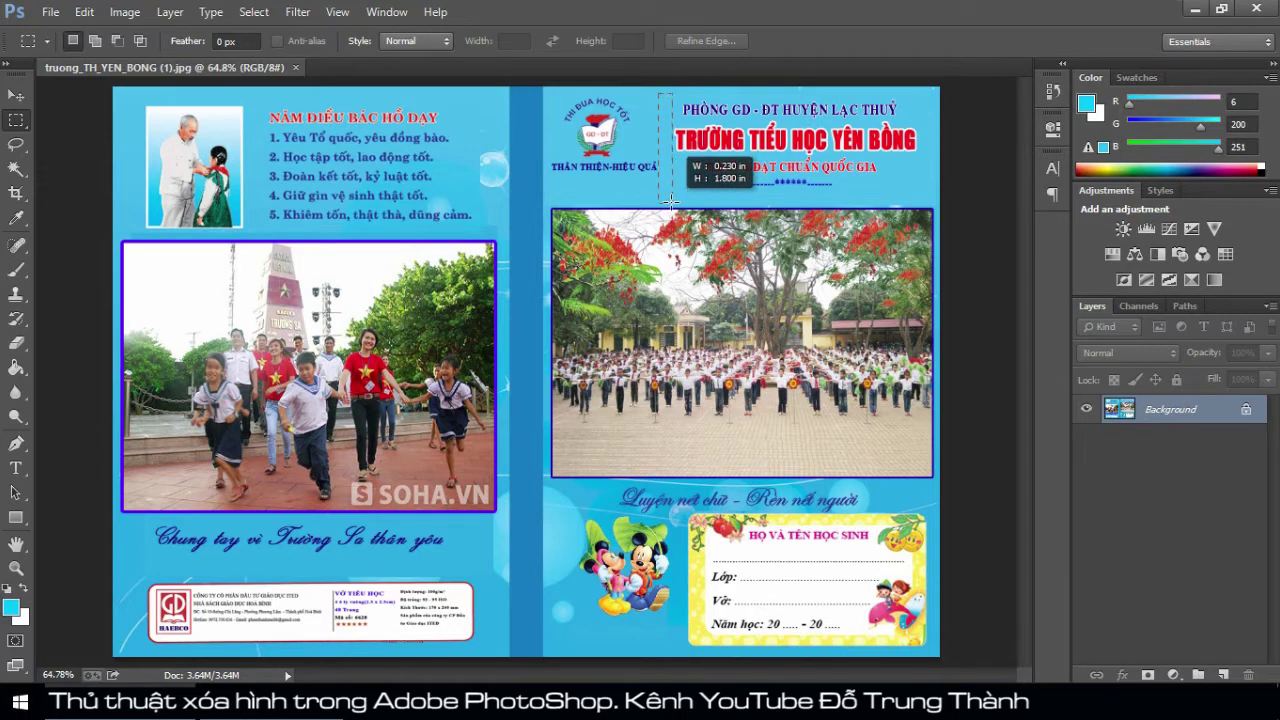
pyautogui.moveTo(670, 202); pyautogui.dragTo(668, 202)
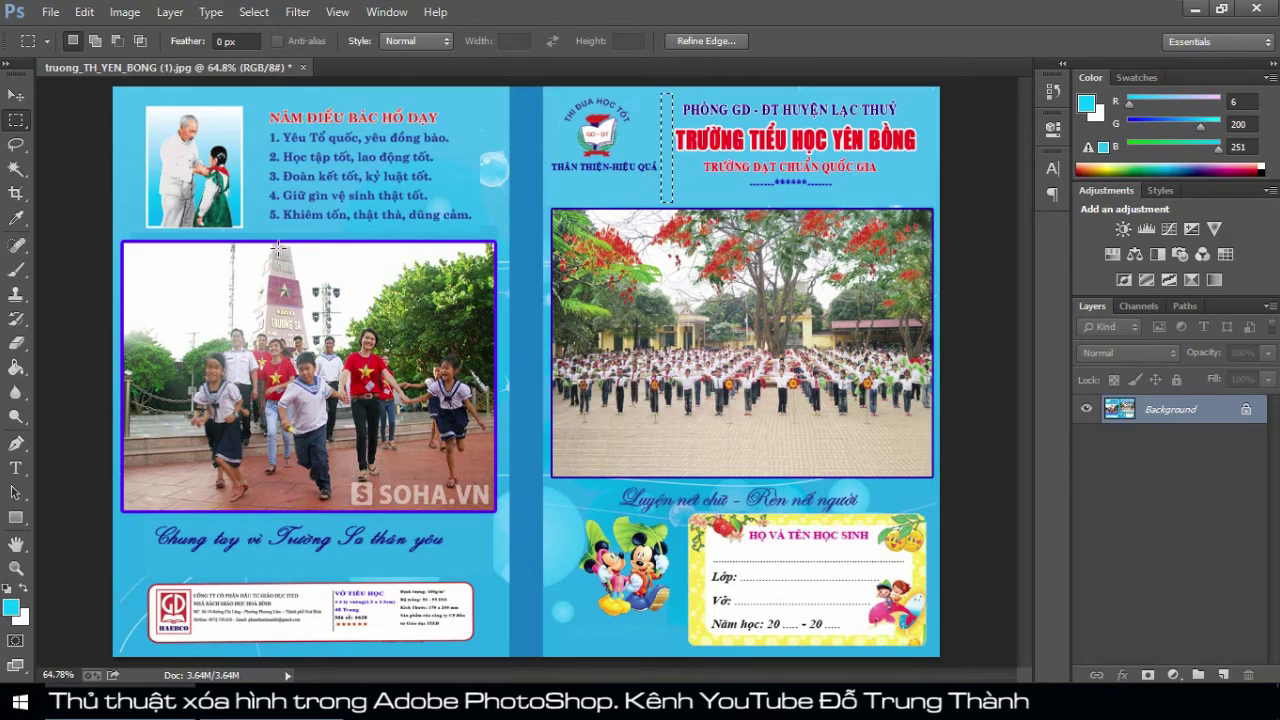
# - Clone the blank strip rightward over the old school name until it's covered, then deselect
pyautogui.click(16, 96)
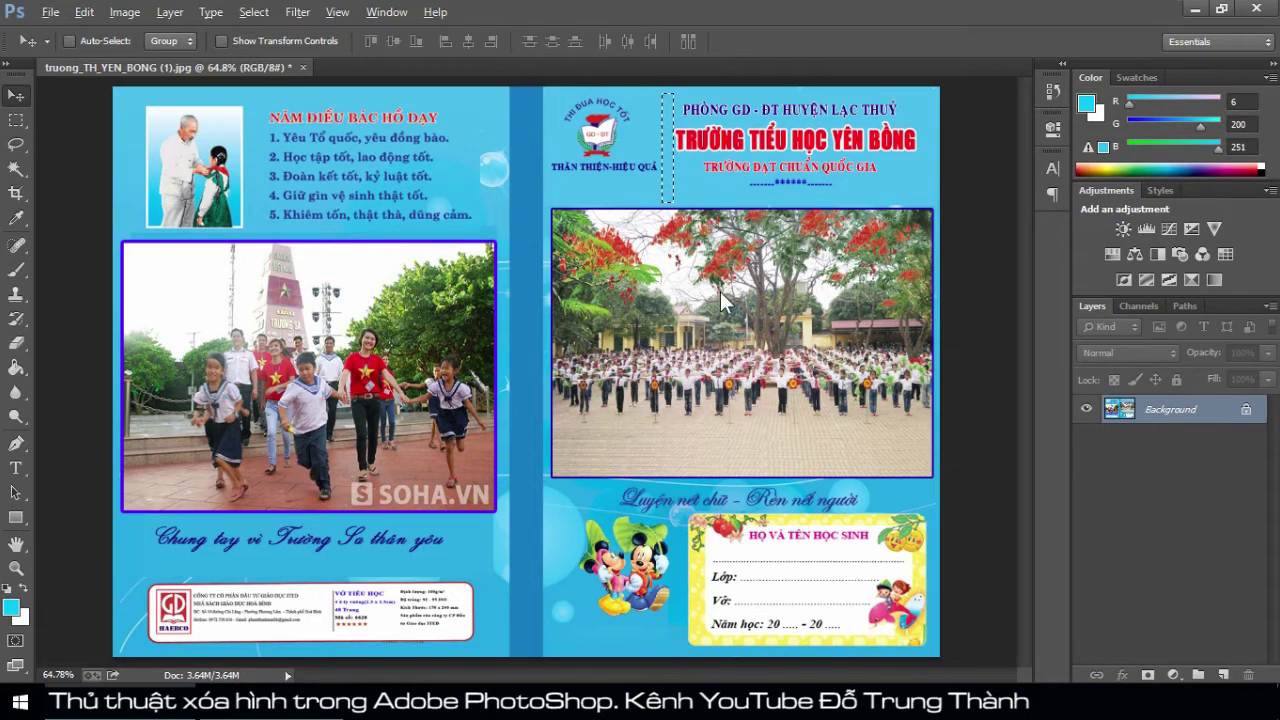
pyautogui.hotkey('shift', 'Right')
pyautogui.hotkey('shift', 'Right')
pyautogui.hotkey('shift', 'Right')
pyautogui.hotkey('shift', 'Right')
pyautogui.hotkey('shift', 'Right')
pyautogui.hotkey('shift', 'Right')
pyautogui.hotkey('shift', 'Right')
pyautogui.hotkey('shift', 'Right')
pyautogui.hotkey('shift', 'Right')
pyautogui.hotkey('shift', 'Right')
pyautogui.hotkey('shift', 'Right')
pyautogui.hotkey('shift', 'Right')
pyautogui.hotkey('shift', 'Right')
pyautogui.hotkey('shift', 'Right')
pyautogui.hotkey('shift', 'Right')
pyautogui.hotkey('shift', 'Right')
pyautogui.hotkey('shift', 'Right')
pyautogui.hotkey('shift', 'Right')
pyautogui.hotkey('shift', 'Right')
pyautogui.hotkey('shift', 'Right')
pyautogui.hotkey('shift', 'Right')
pyautogui.hotkey('shift', 'Right')
pyautogui.hotkey('shift', 'Right')
pyautogui.hotkey('shift', 'Right')
pyautogui.hotkey('shift', 'Right')
pyautogui.hotkey('shift', 'Right')
pyautogui.hotkey('shift', 'Right')
pyautogui.hotkey('shift', 'Right')
pyautogui.hotkey('shift', 'Right')
pyautogui.hotkey('shift', 'Right')
pyautogui.hotkey('shift', 'Right')
pyautogui.hotkey('shift', 'Right')
pyautogui.hotkey('shift', 'Right')
pyautogui.hotkey('shift', 'Right')
pyautogui.hotkey('shift', 'Right')
pyautogui.hotkey('shift', 'Right')
pyautogui.hotkey('shift', 'Right')
pyautogui.hotkey('shift', 'Right')
pyautogui.hotkey('shift', 'Right')
pyautogui.press('Right')
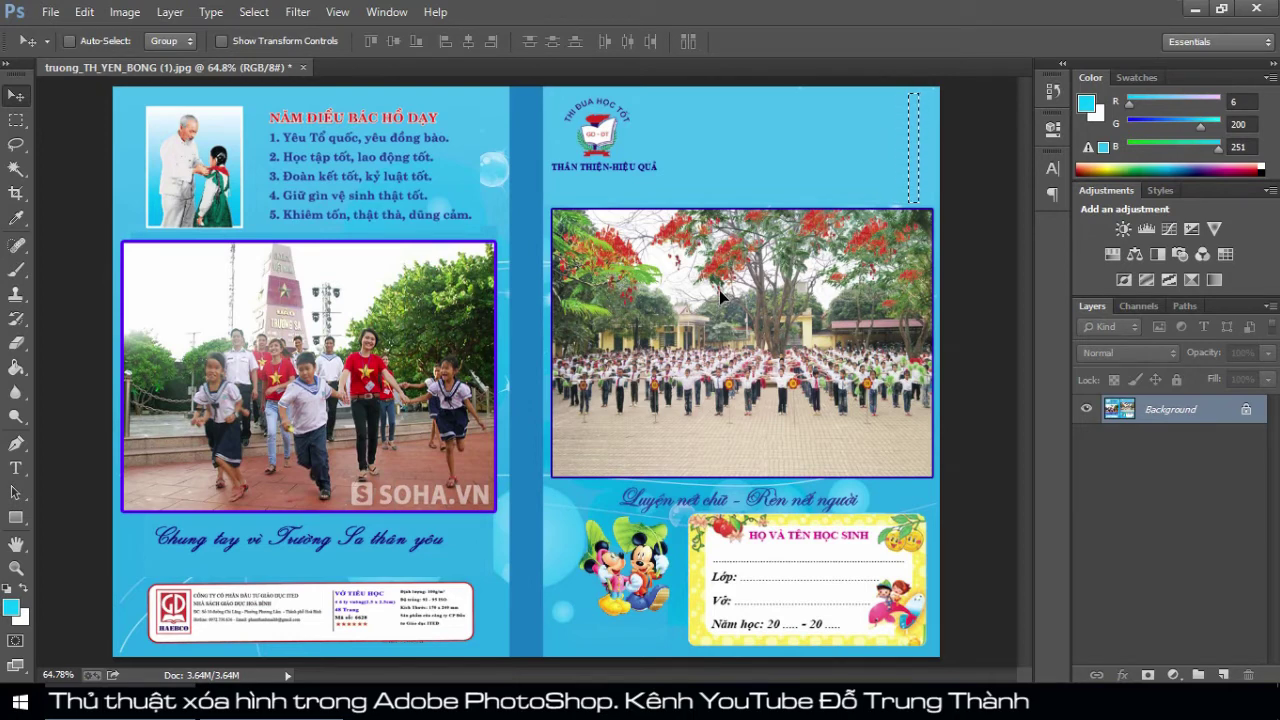
pyautogui.hotkey('ctrl', 'd')
# - Type the red school name 'TRƯỜNG TIỂU HỌC KIM ĐÔNG' as a new text layer beside the logo
pyautogui.click(16, 468)
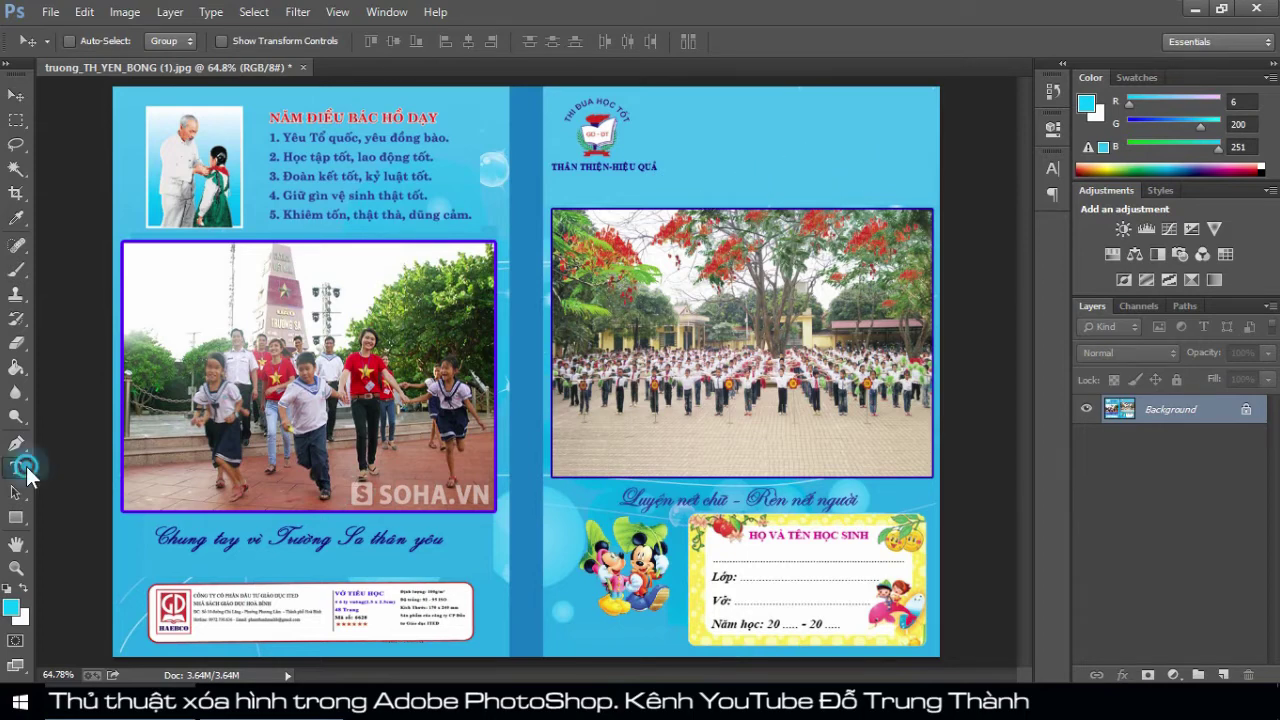
pyautogui.click(696, 130)
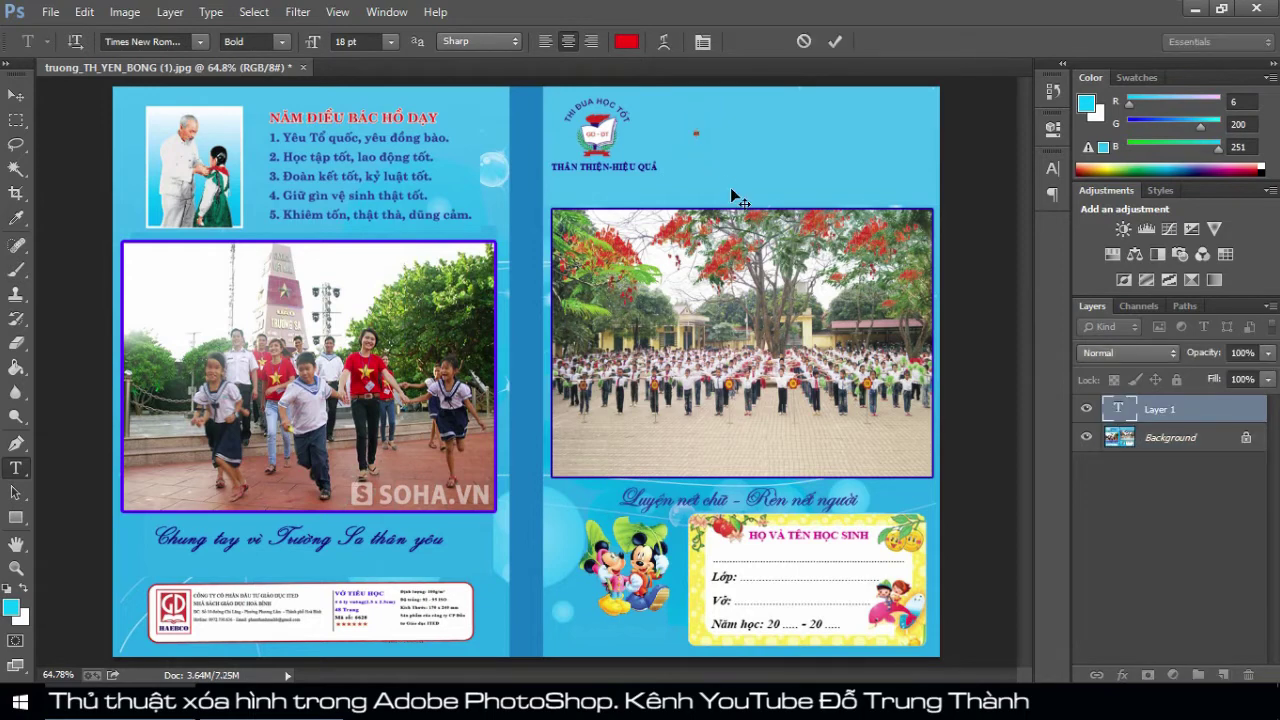
pyautogui.write('TRƯƠNG')
pyautogui.write(' TIỂU HOC KIM ĐÔNG')
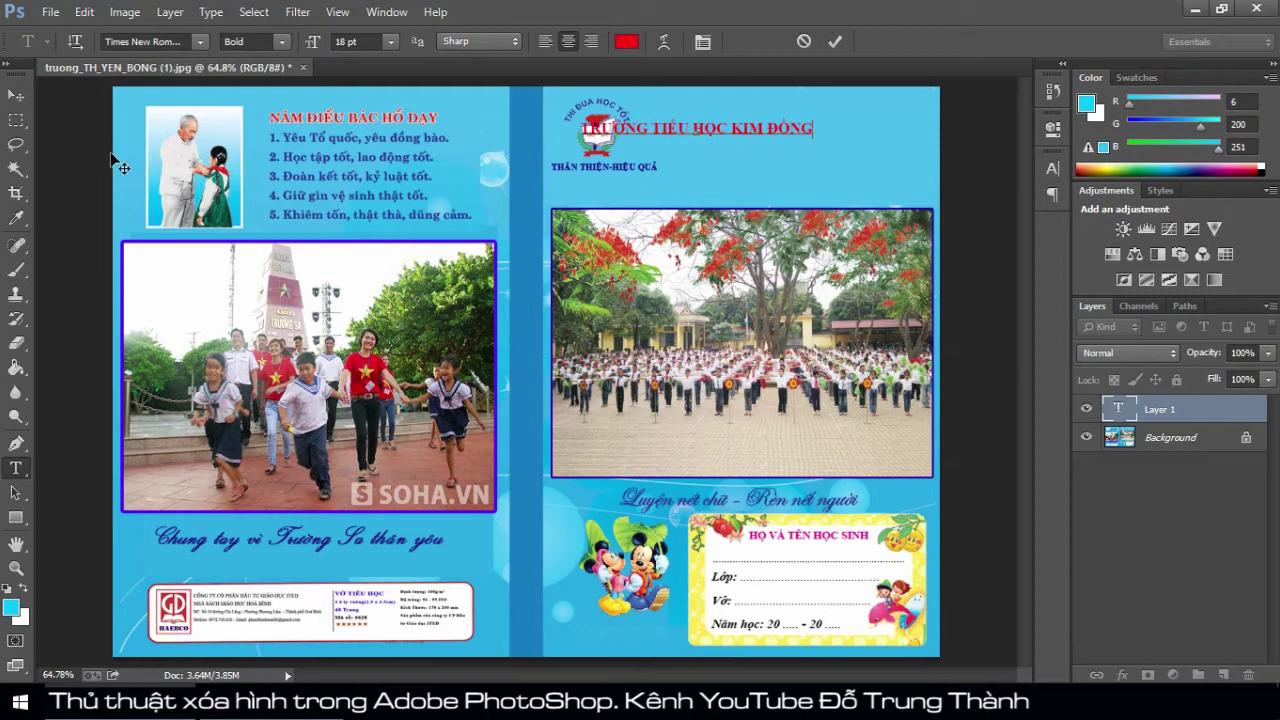
pyautogui.click(16, 95)
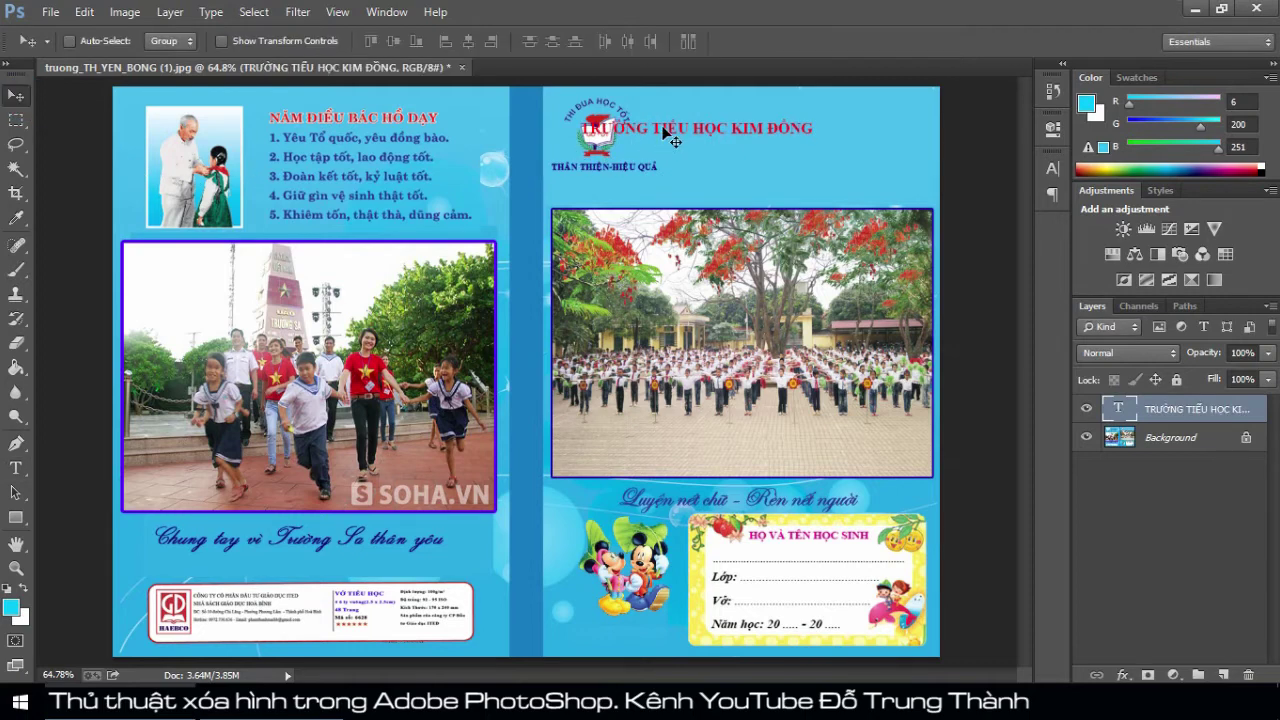
# - Move the school name right of the logo and scale it taller and wider to fill the header
pyautogui.moveTo(664, 130); pyautogui.dragTo(758, 148)
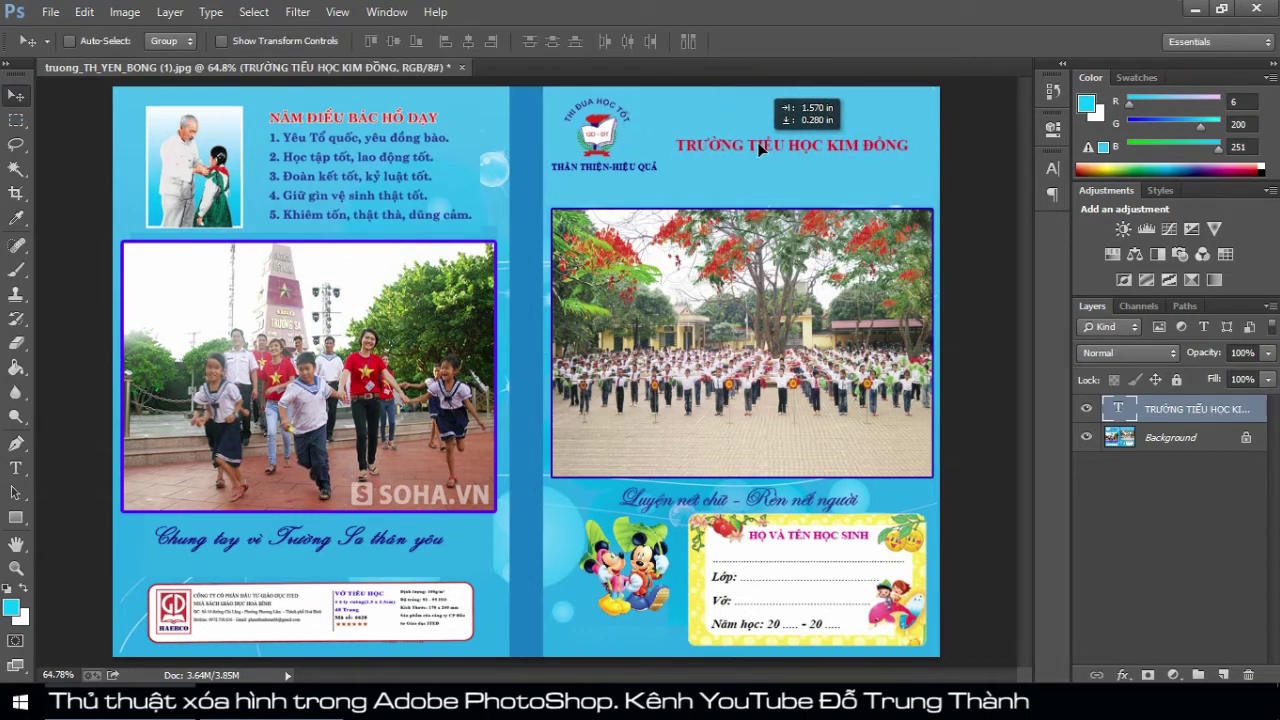
pyautogui.moveTo(759, 148); pyautogui.dragTo(760, 143)
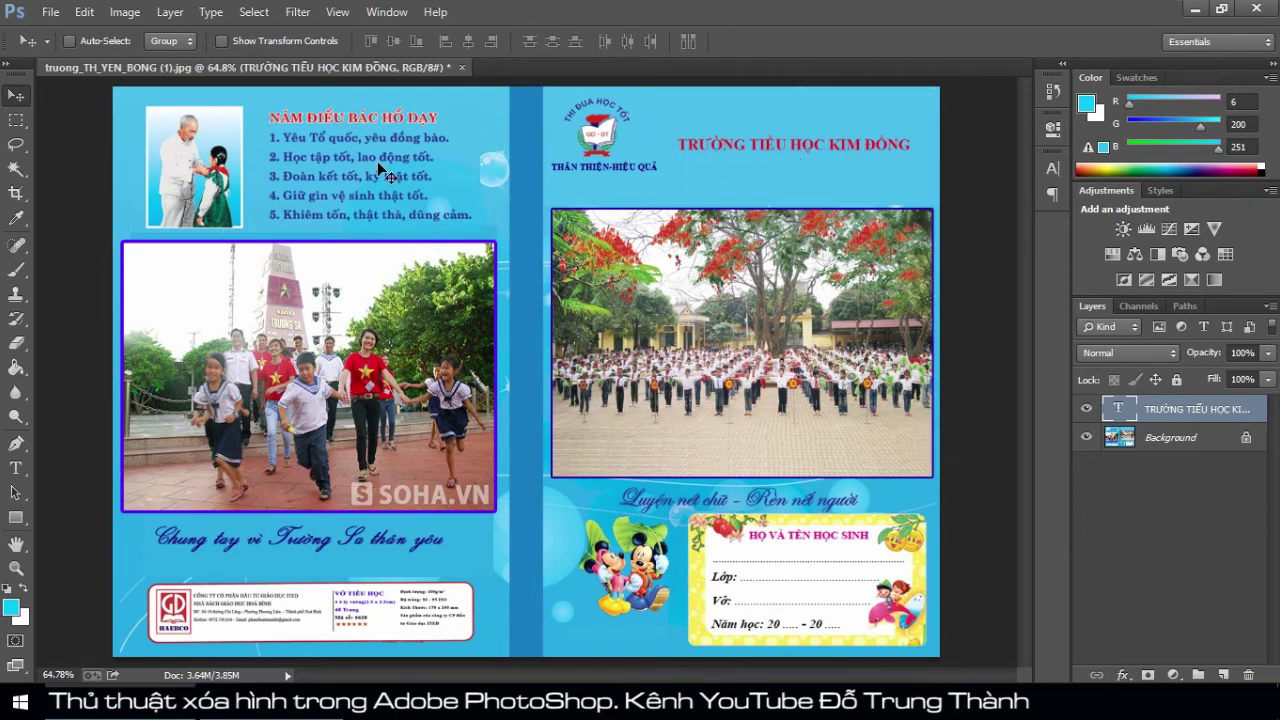
pyautogui.hotkey('ctrl', 't')
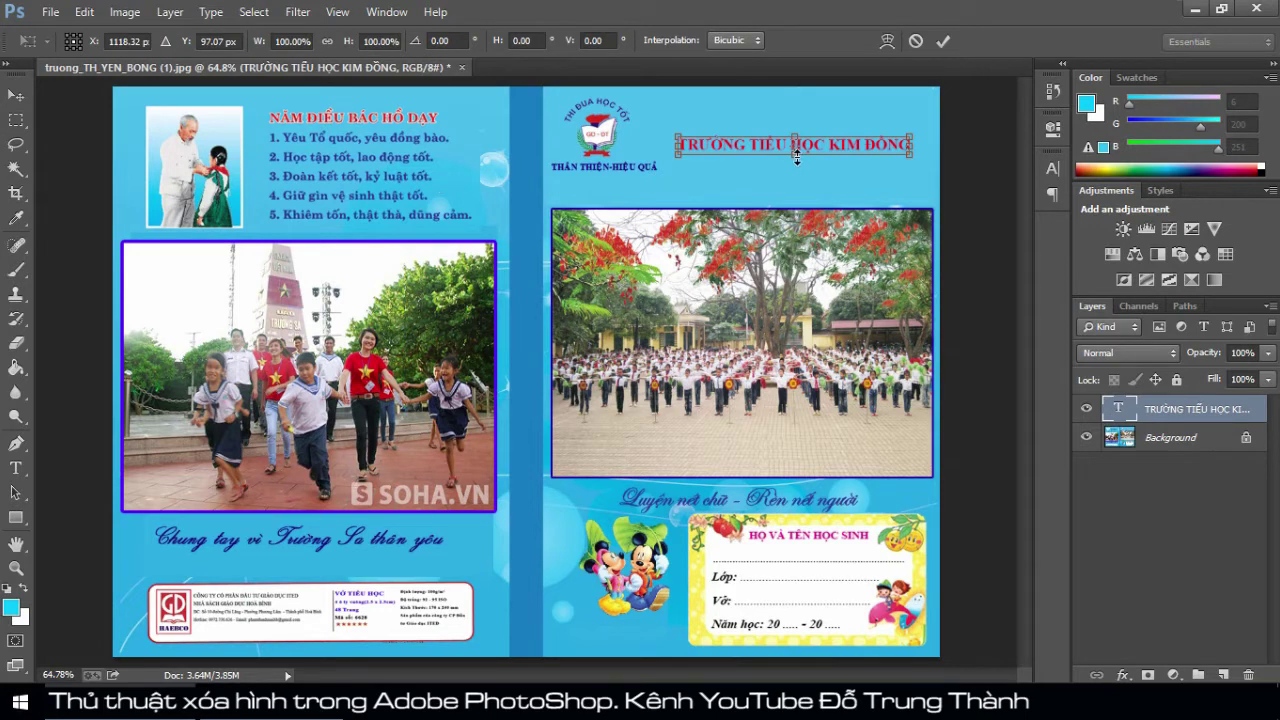
pyautogui.moveTo(796, 156); pyautogui.dragTo(796, 163)
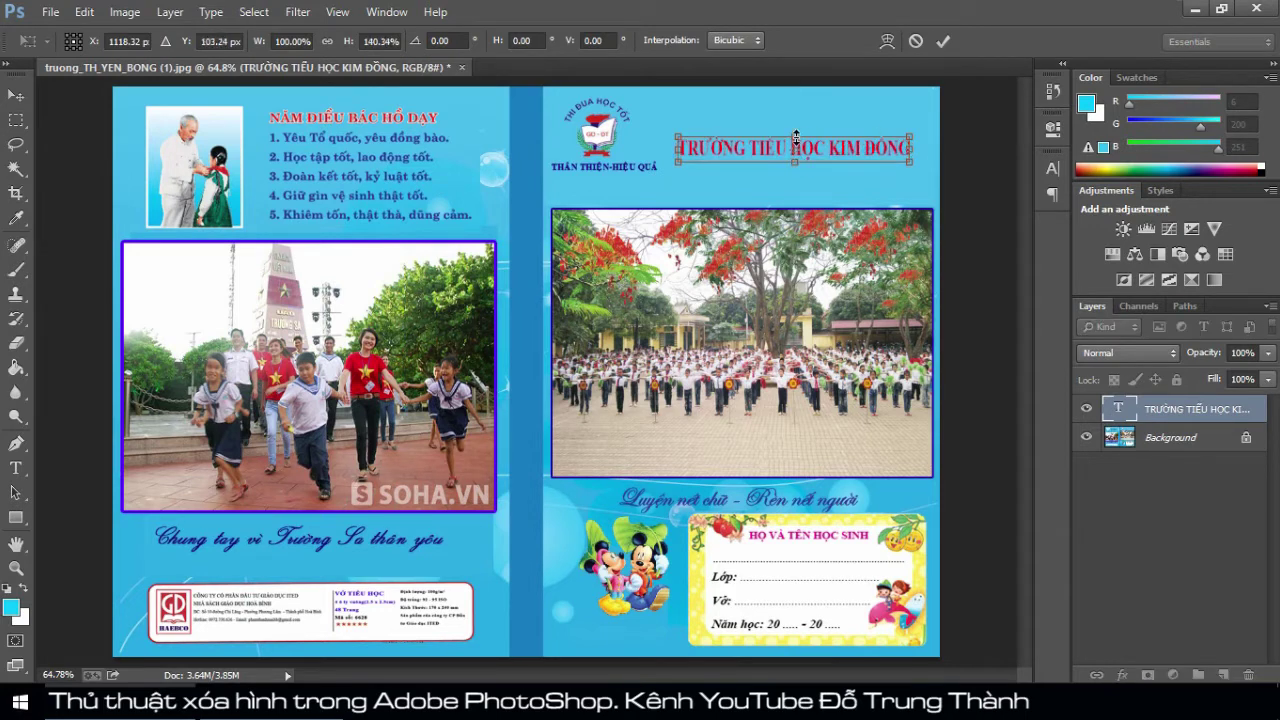
pyautogui.moveTo(796, 135); pyautogui.dragTo(796, 130)
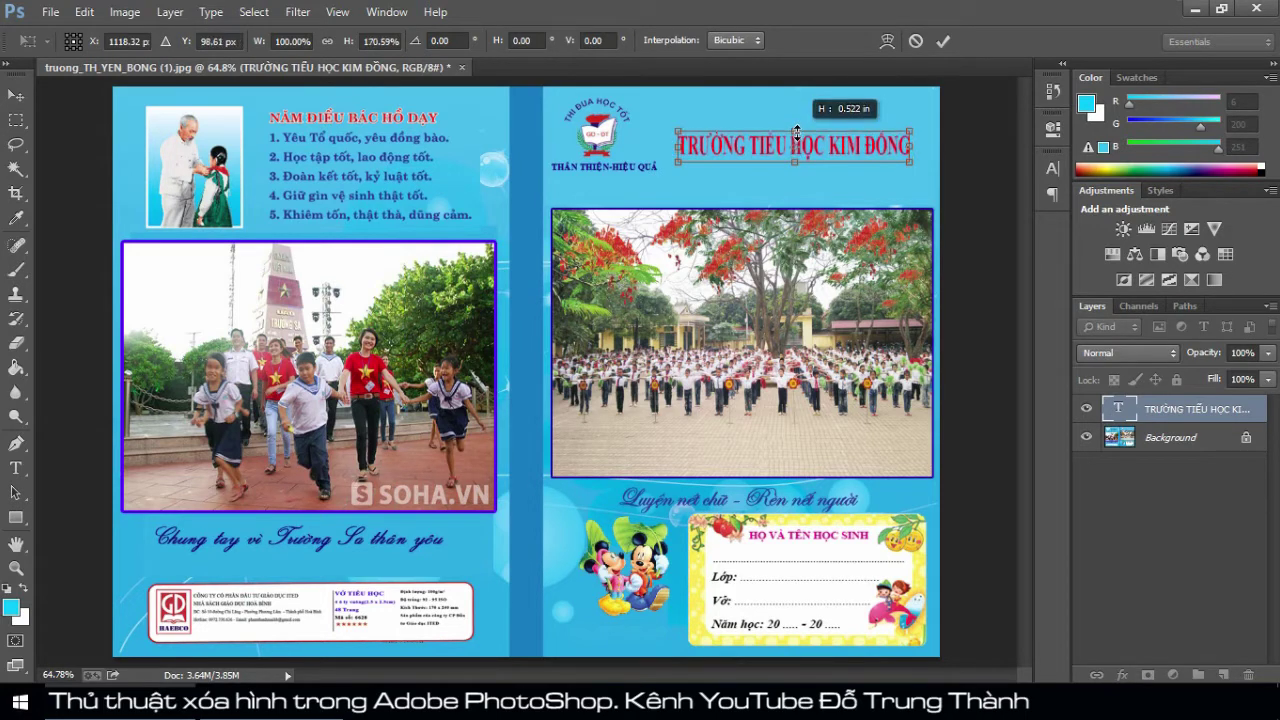
pyautogui.moveTo(911, 146); pyautogui.dragTo(927, 146)
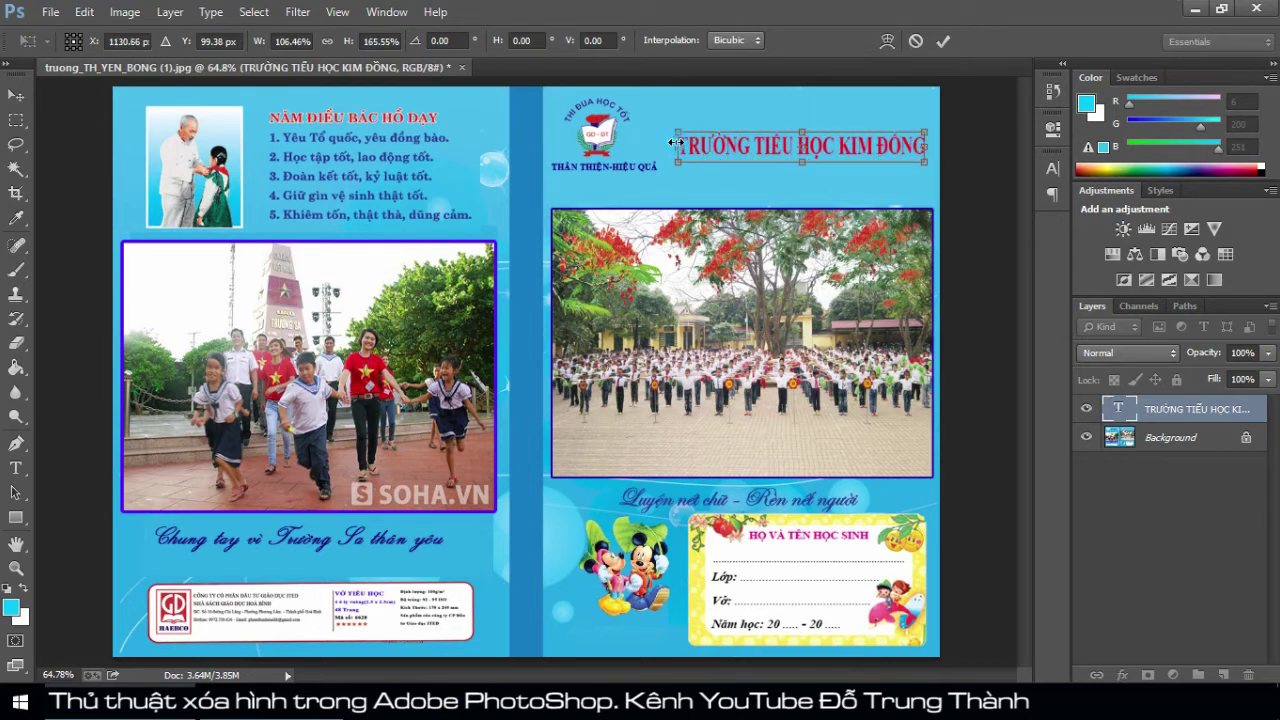
pyautogui.moveTo(677, 146); pyautogui.dragTo(671, 146)
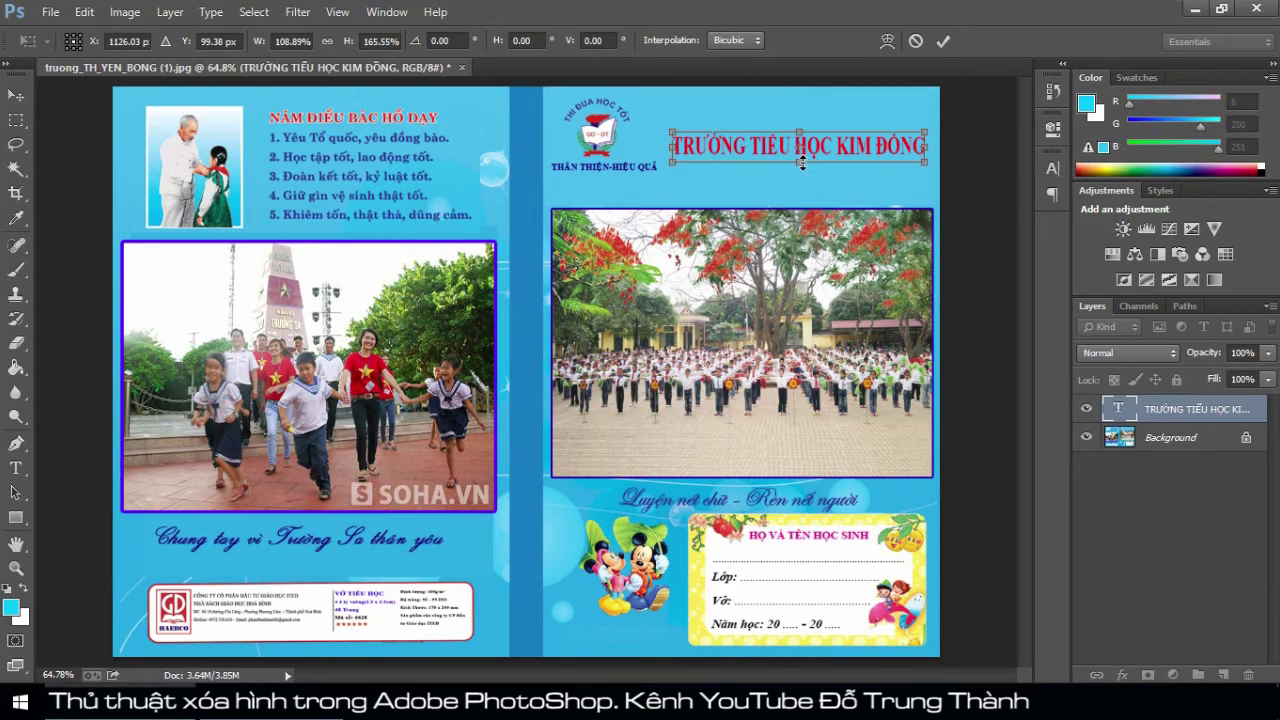
pyautogui.moveTo(802, 163); pyautogui.dragTo(802, 158)
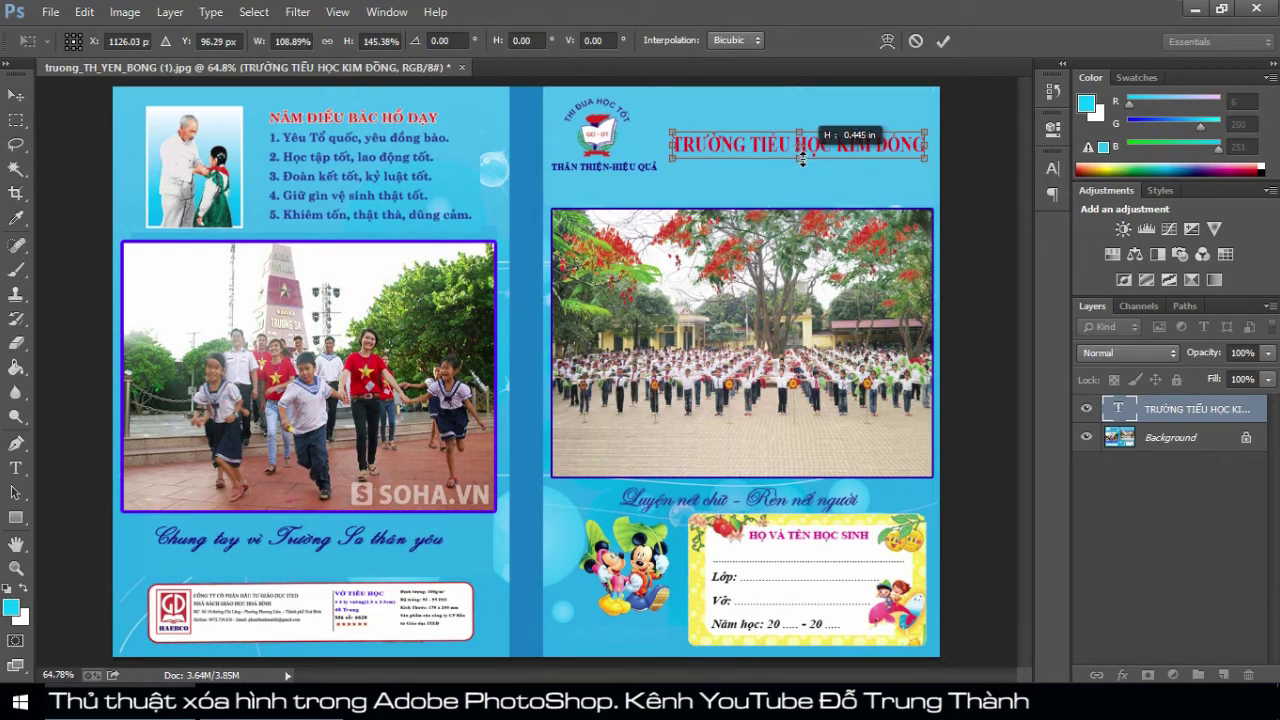
pyautogui.press('Return')
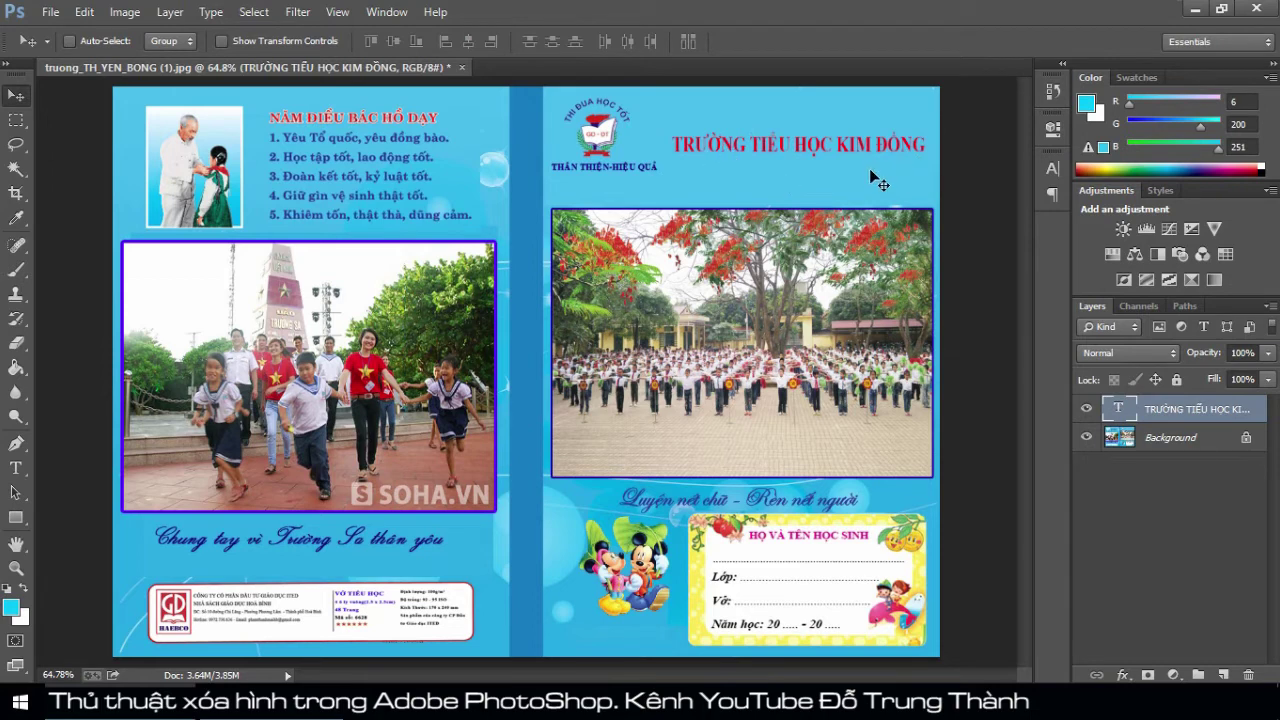
# - Add a white Stroke layer effect of size 1 px to the school name text
pyautogui.click(1122, 675)
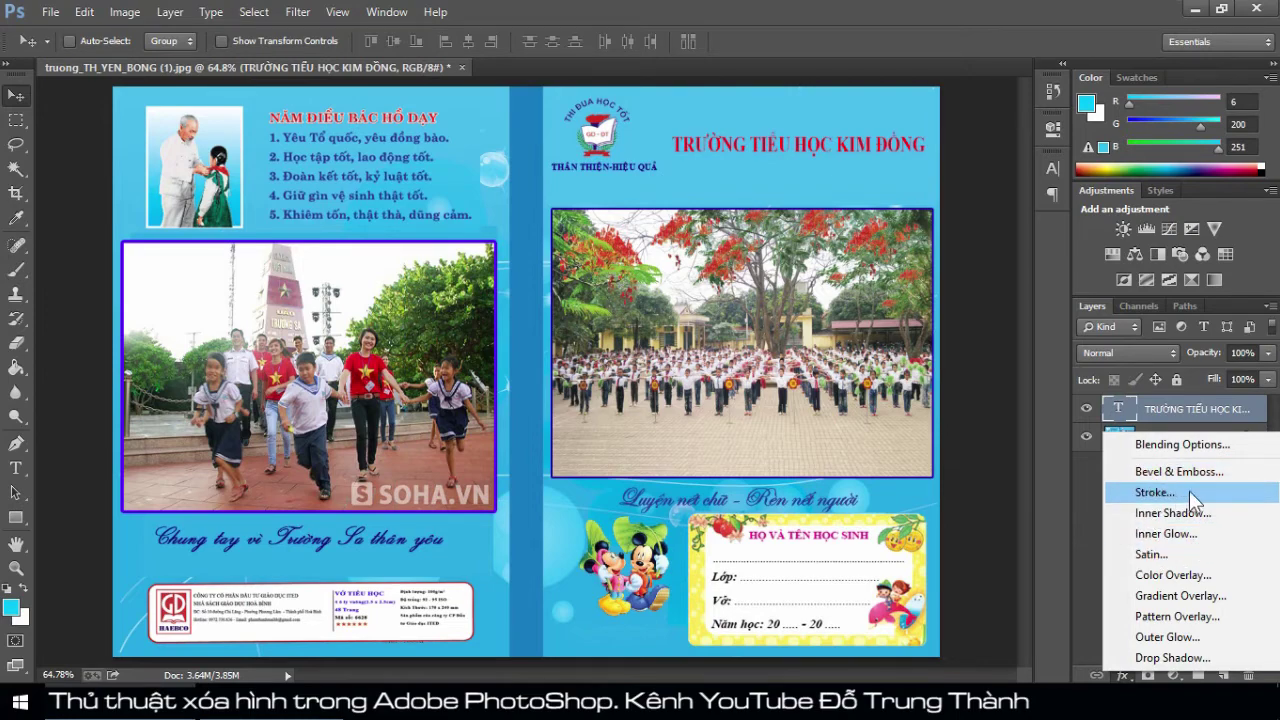
pyautogui.click(1189, 491)
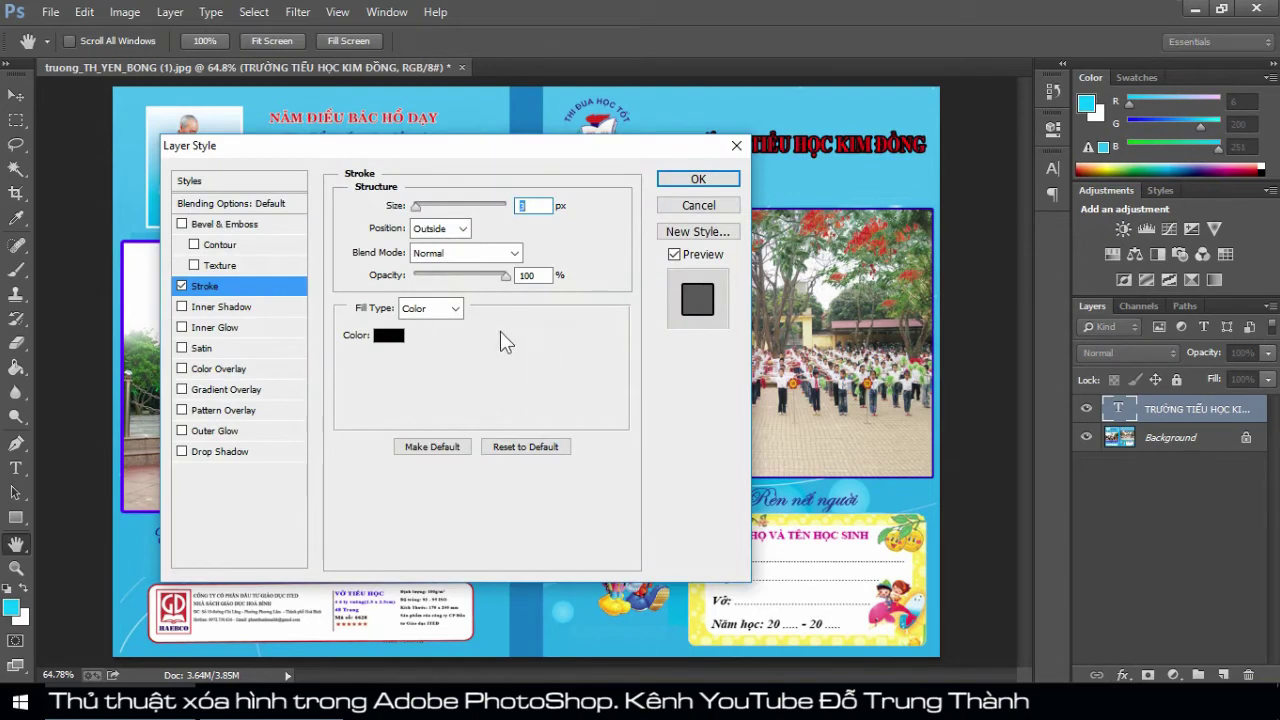
pyautogui.moveTo(444, 151); pyautogui.dragTo(418, 198)
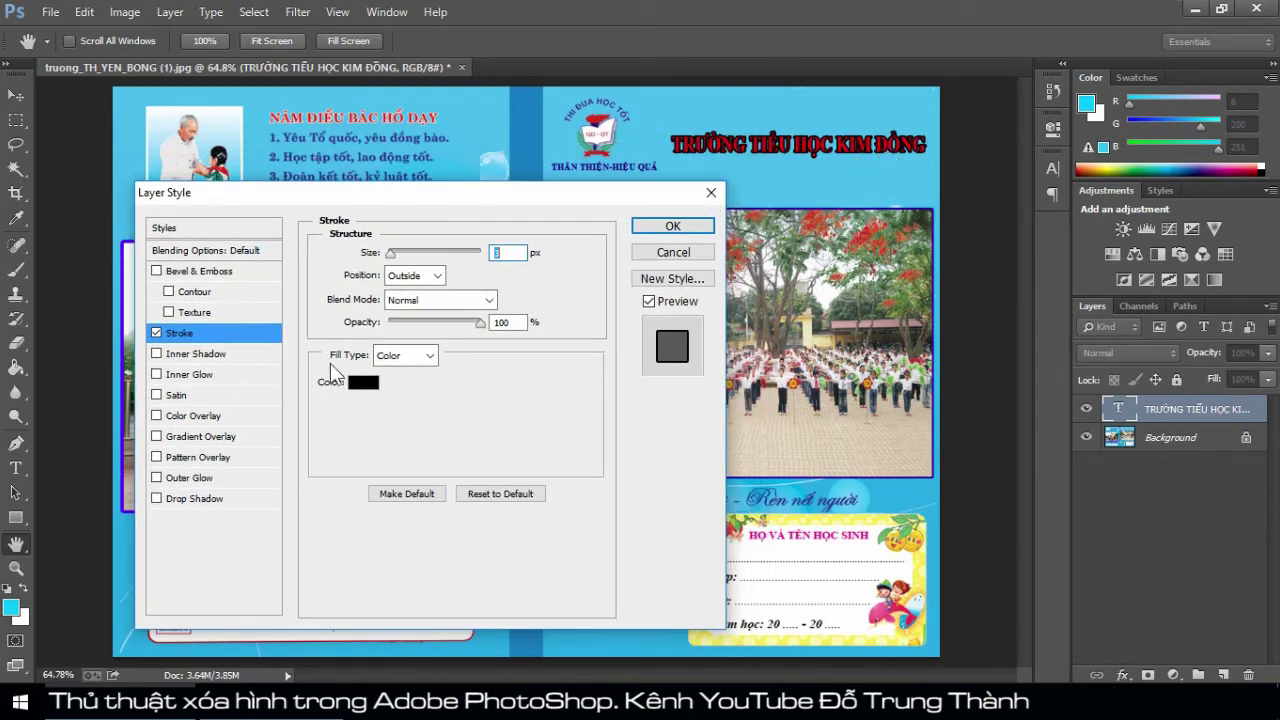
pyautogui.click(363, 384)
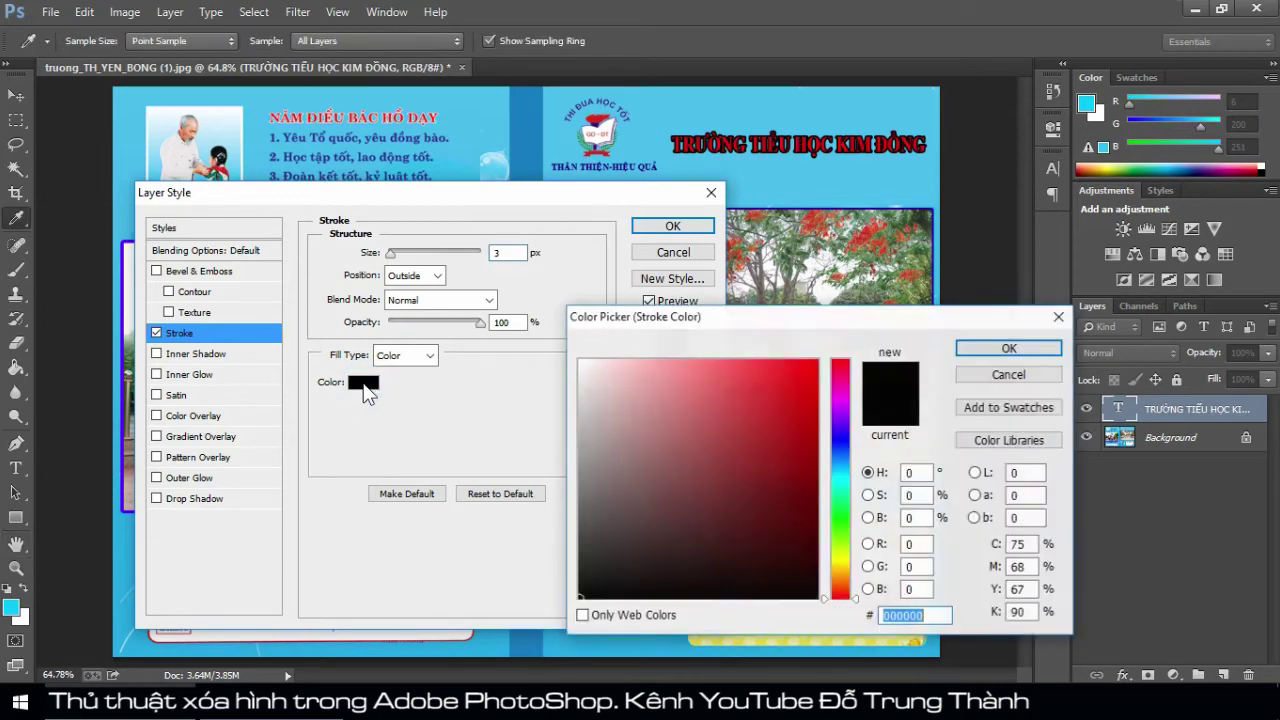
pyautogui.moveTo(610, 378); pyautogui.dragTo(568, 355)
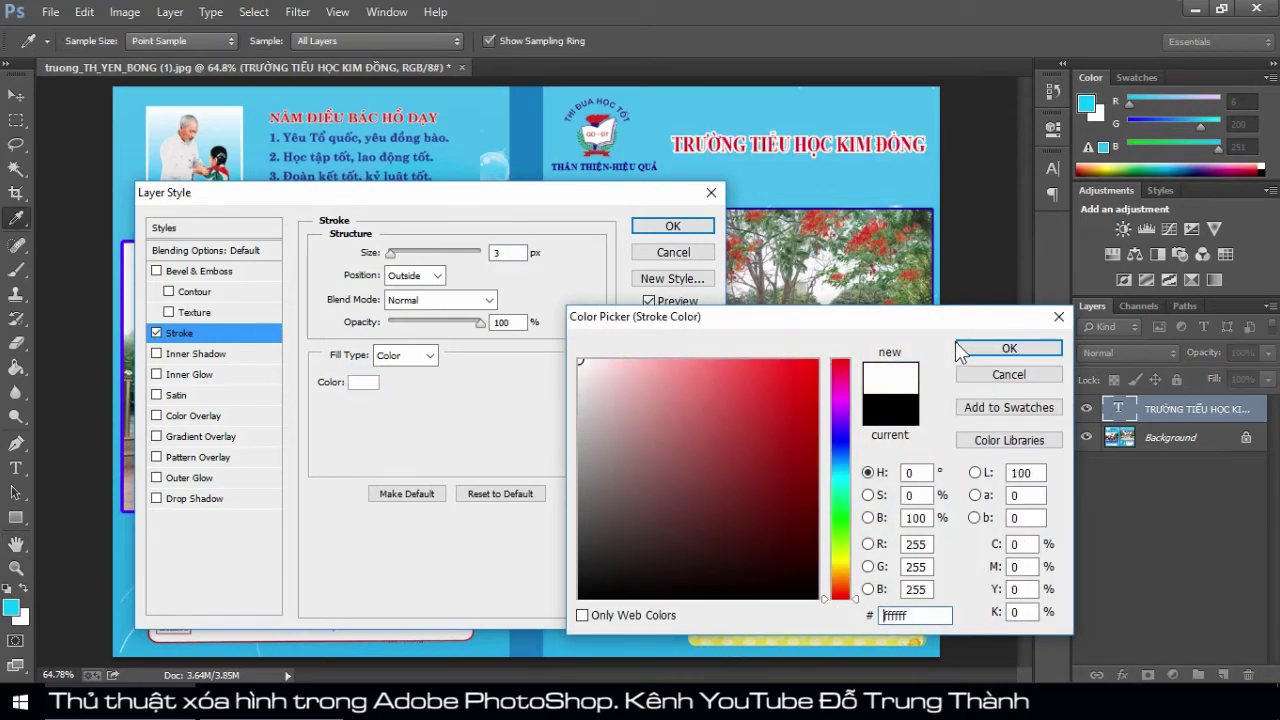
pyautogui.click(977, 345)
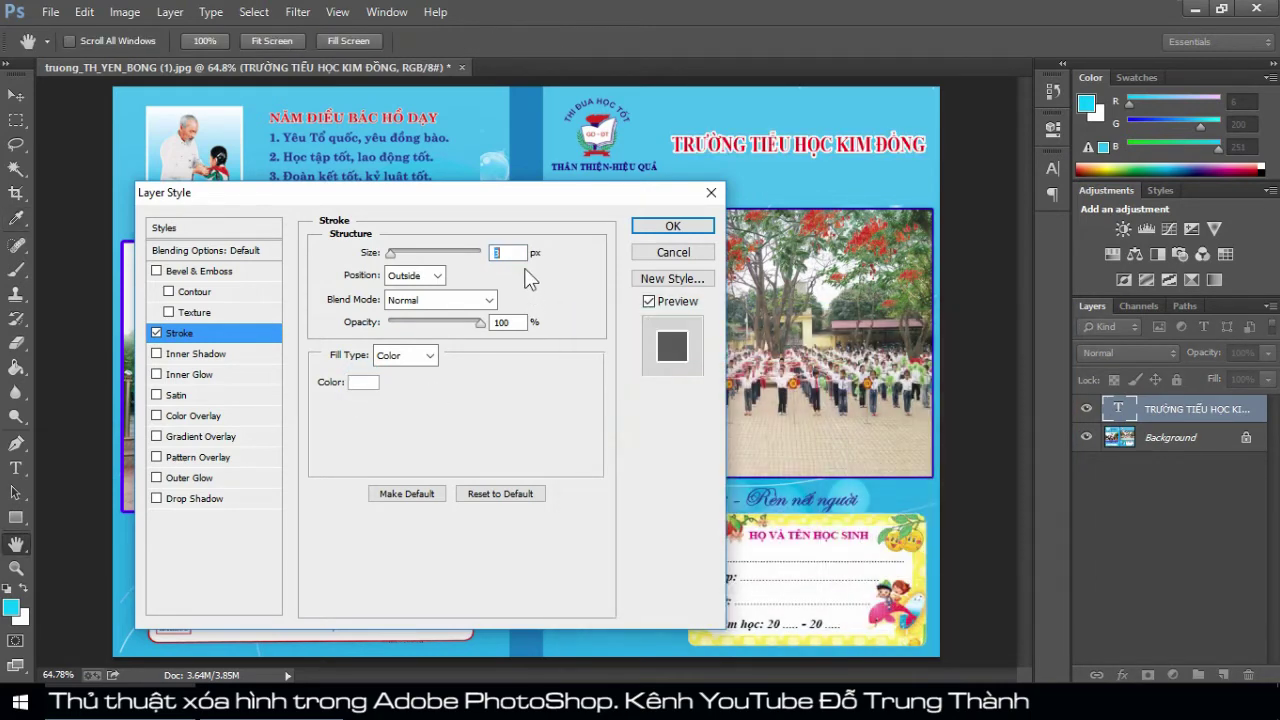
pyautogui.write('1')
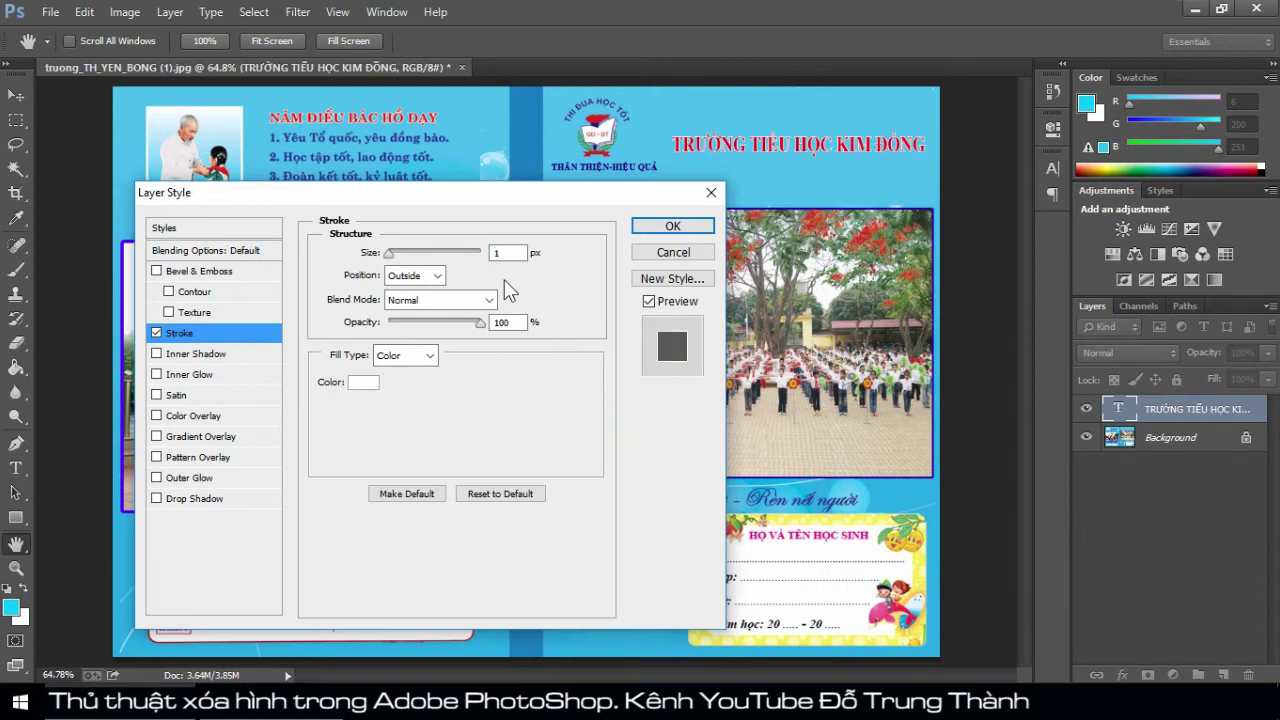
pyautogui.doubleClick(503, 253)
pyautogui.write('2')
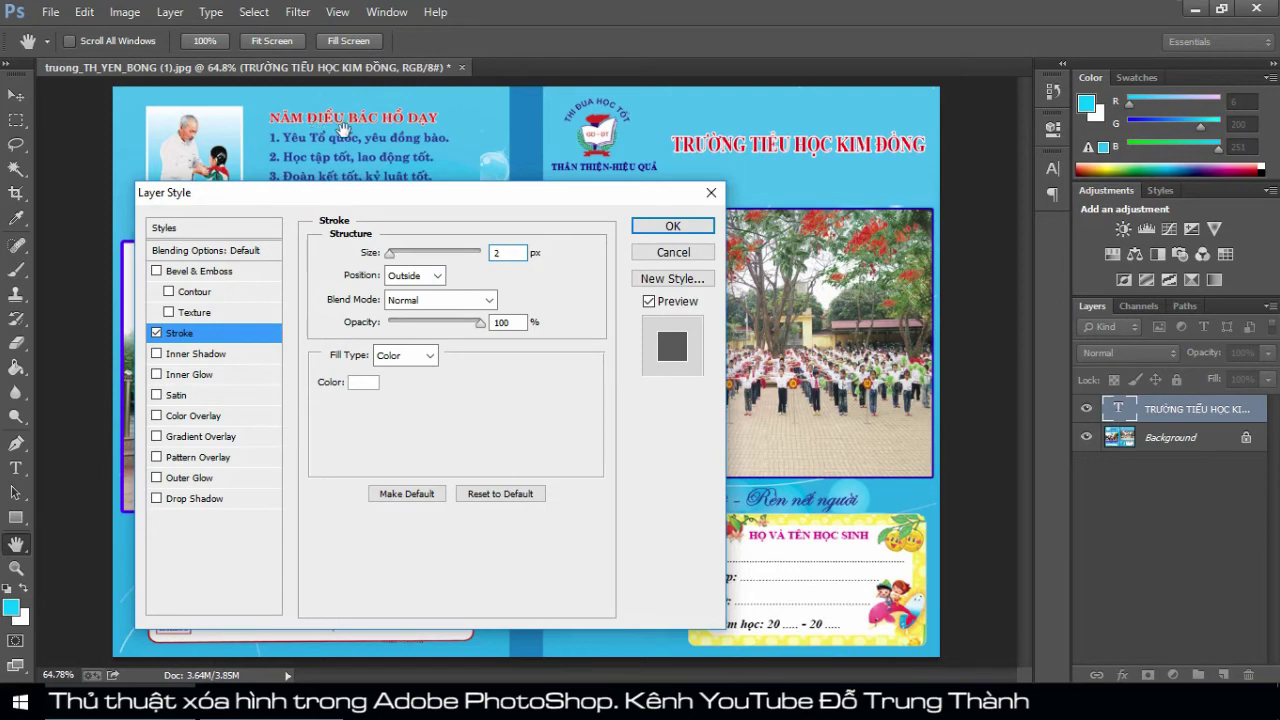
pyautogui.doubleClick(503, 252)
pyautogui.write('1')
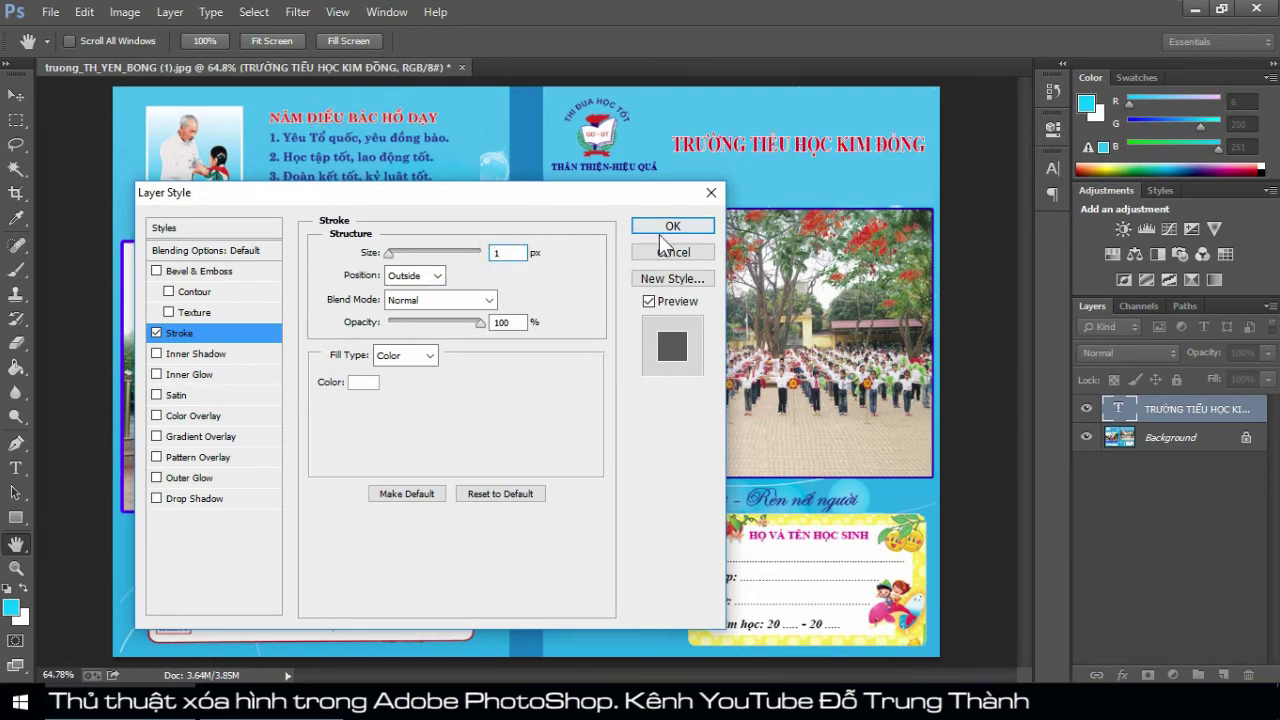
pyautogui.click(665, 224)
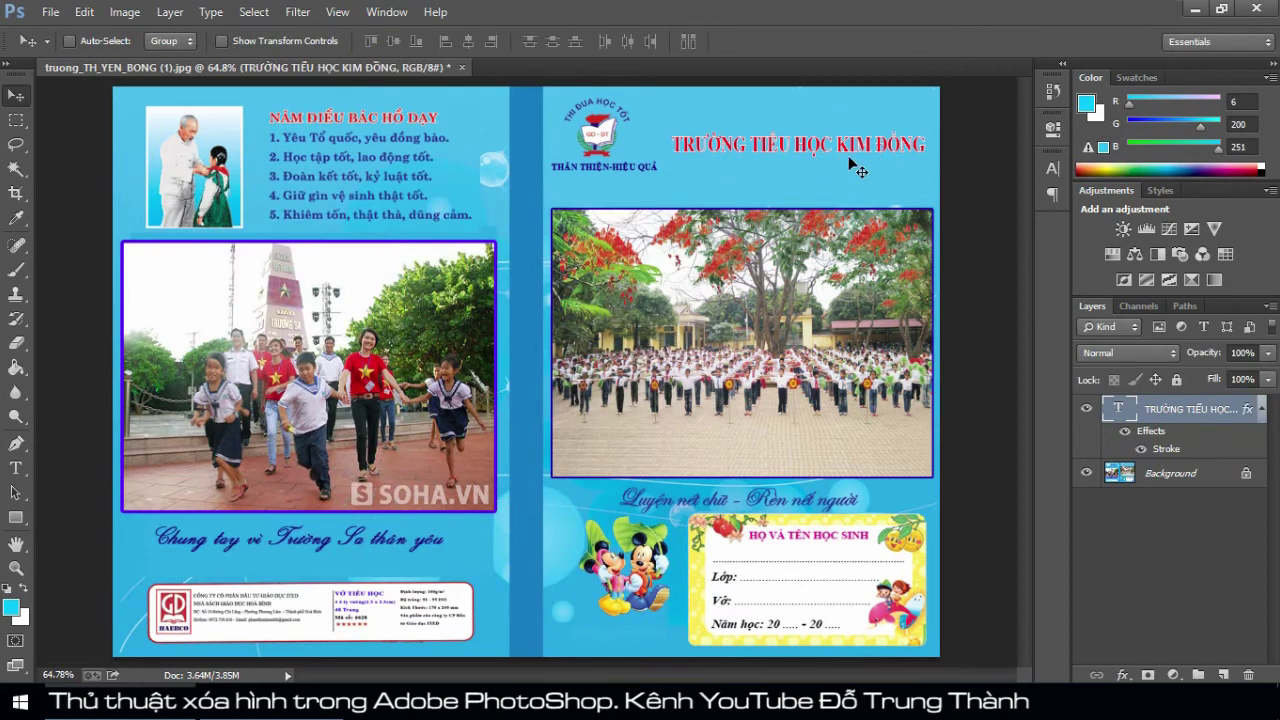